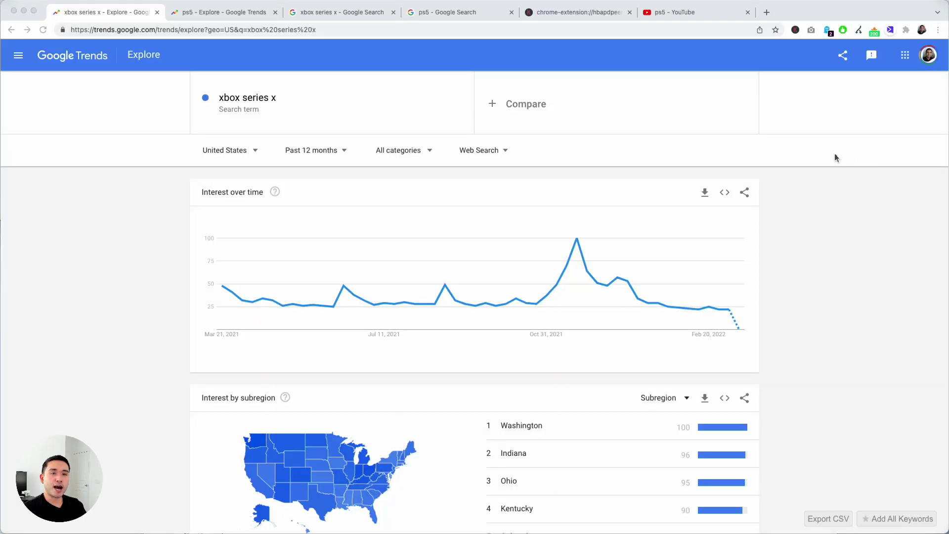
- Check the xbox series x chart peaks, then bring up the ps5 past-12-months Google Trends chart
click(173, 160)
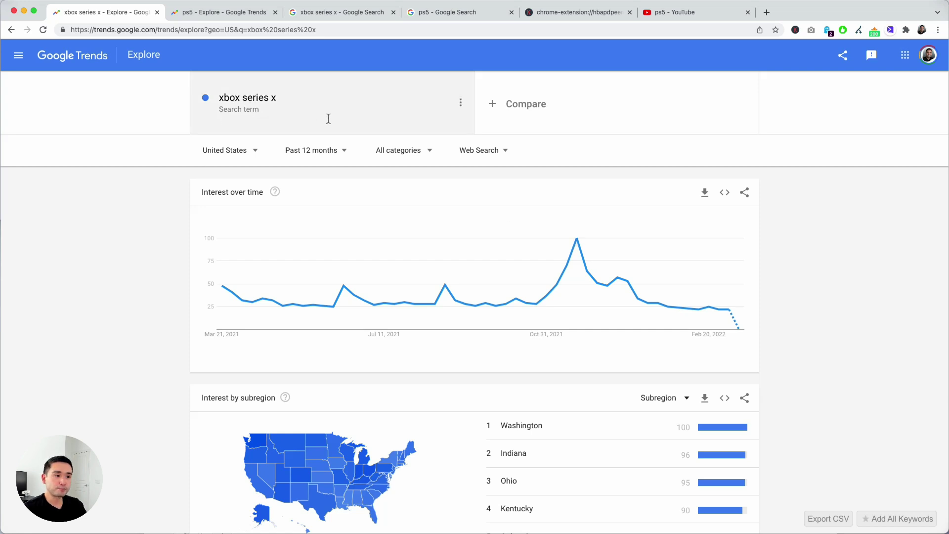
mouse_move(576, 242)
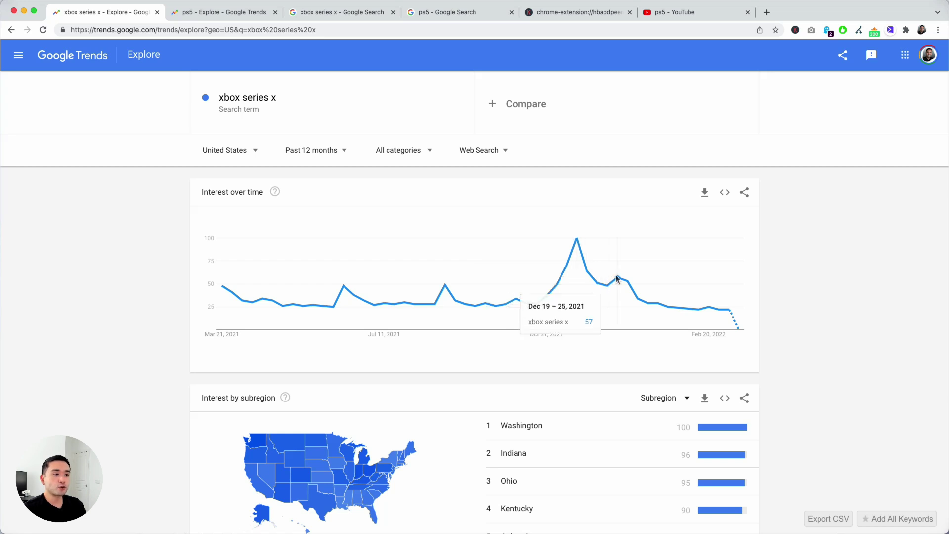
mouse_move(623, 280)
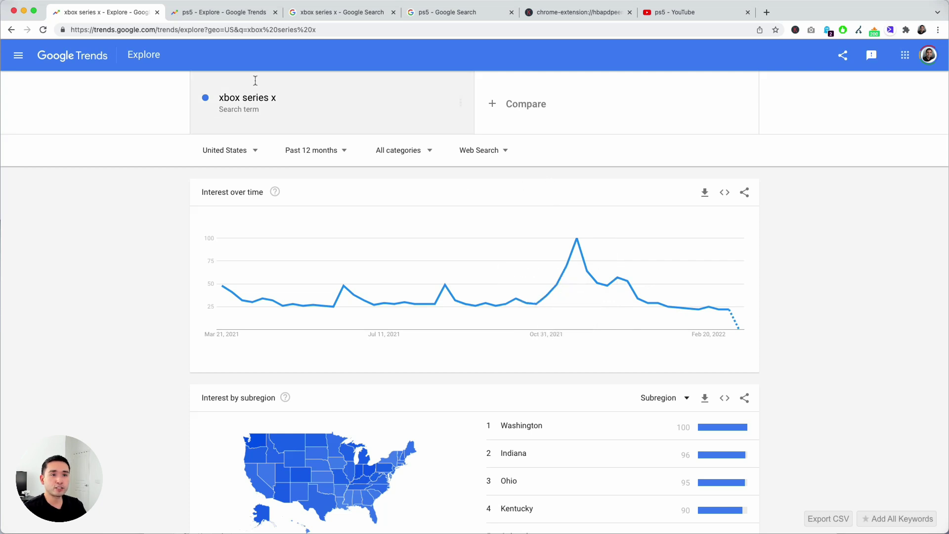
click(208, 15)
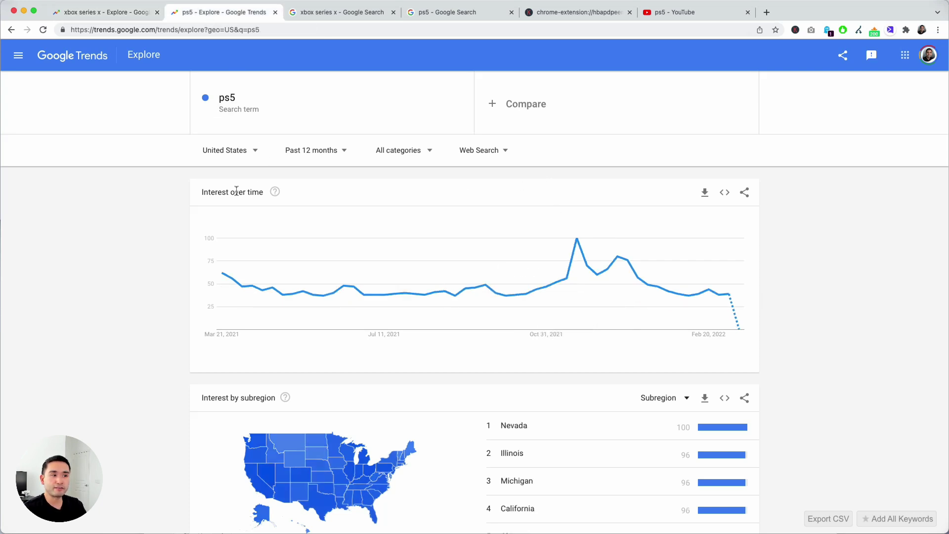
- Flip between the xbox series x and ps5 Trends pages and review ps5 subregion interest
click(131, 12)
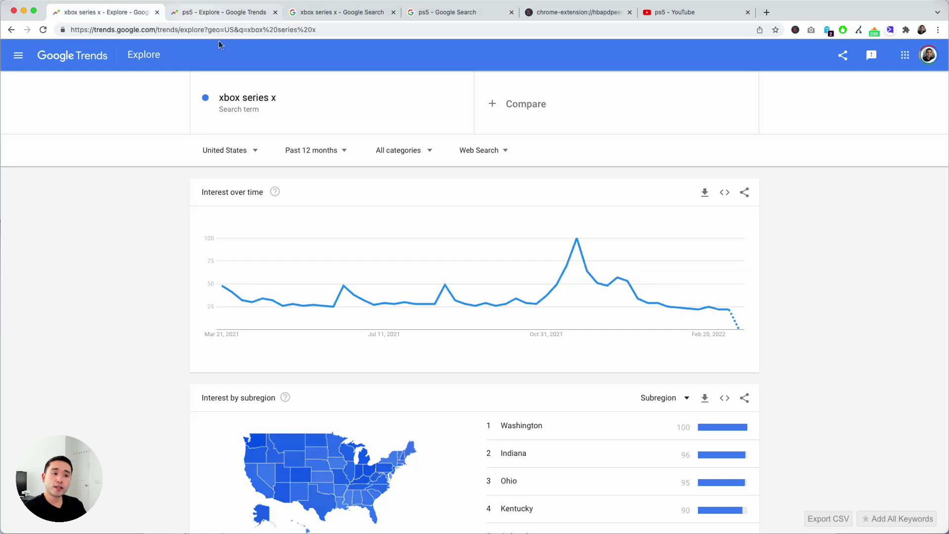
click(220, 13)
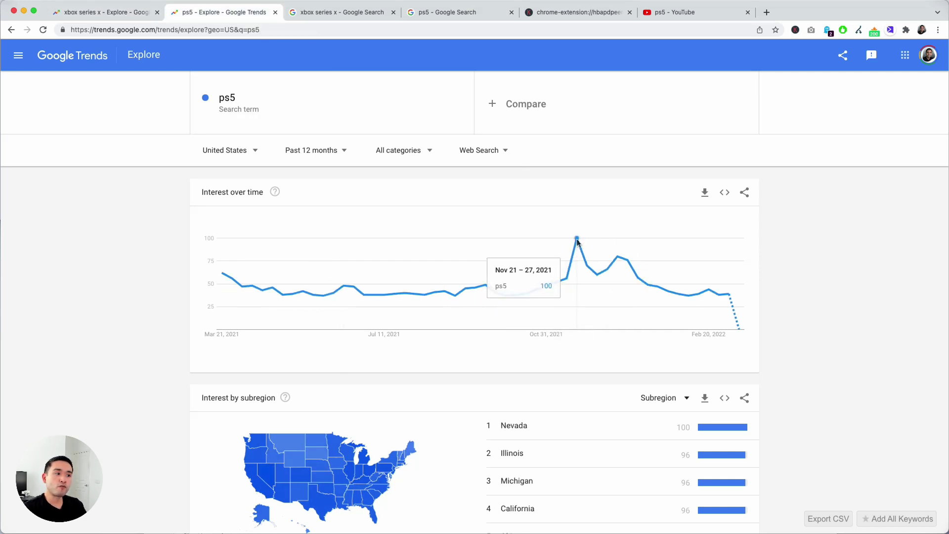
mouse_move(626, 263)
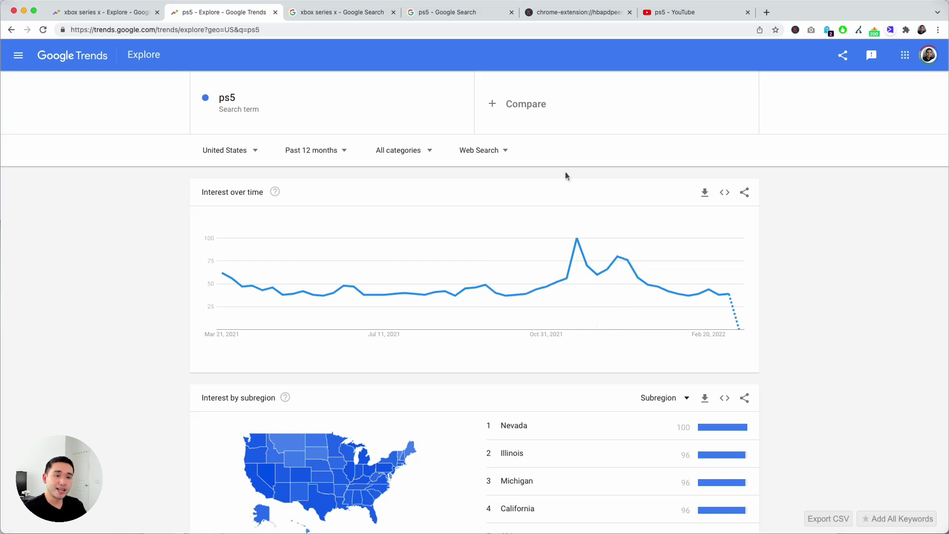
mouse_move(221, 305)
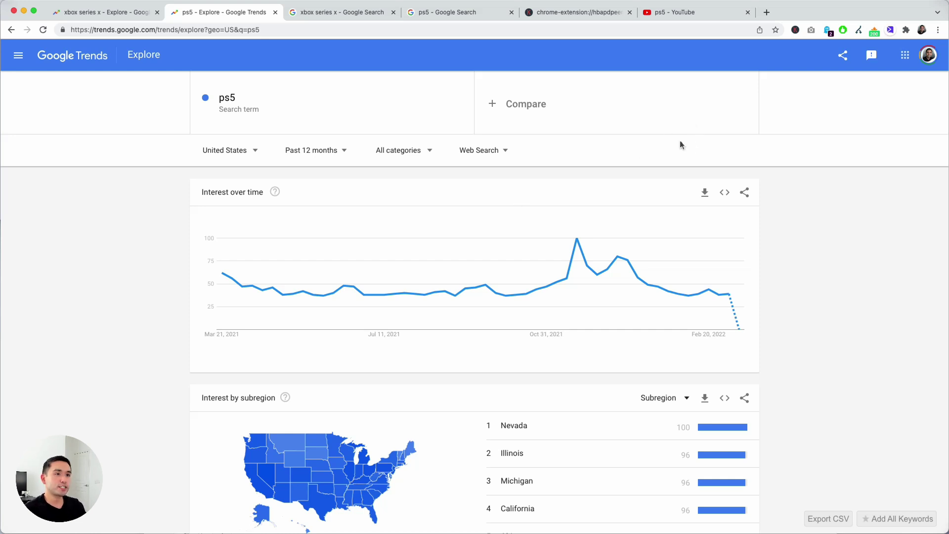
- Scroll the xbox series x Google results to the top, then view the ps5 results
click(324, 14)
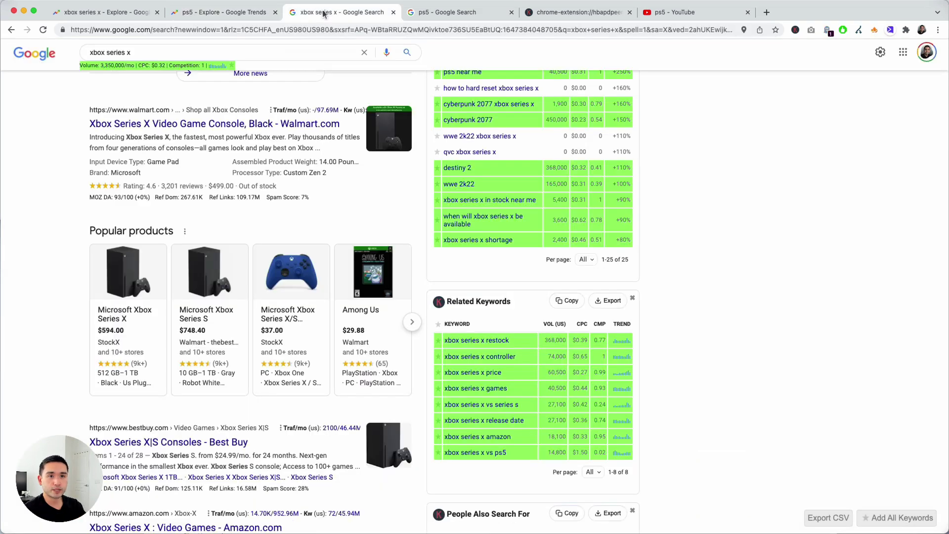
scroll(75, 94, up, 15)
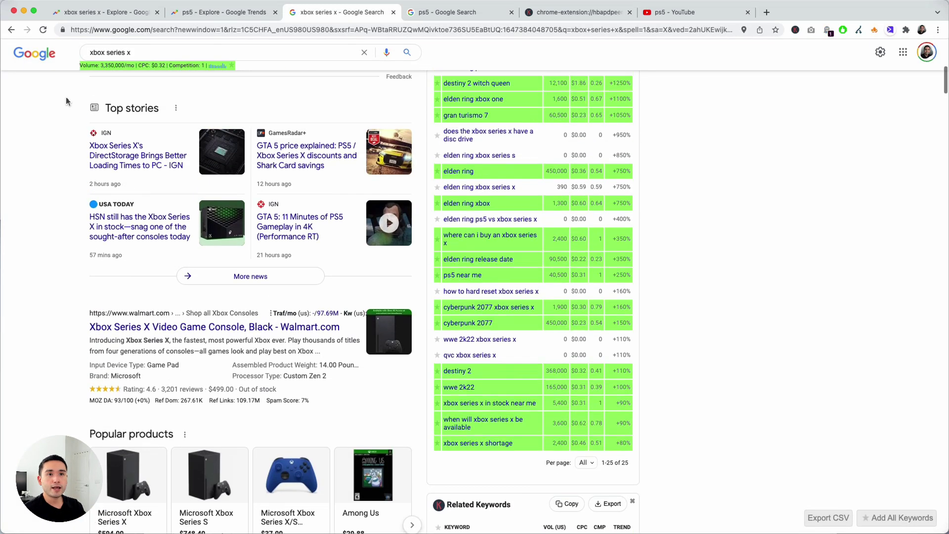
scroll(74, 112, up, 2)
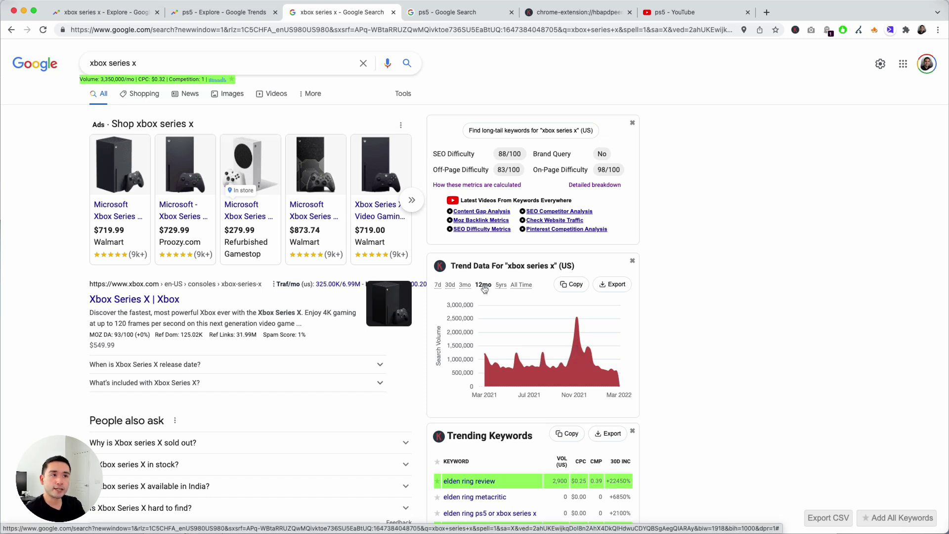
click(424, 16)
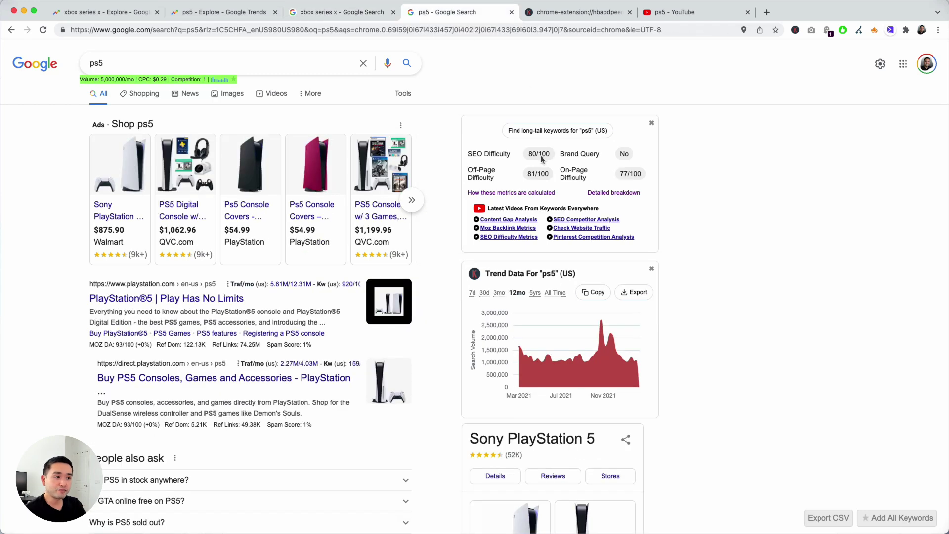
- Compare the ps5 and xbox series x Trend Data charts, ending on xbox series x
click(375, 20)
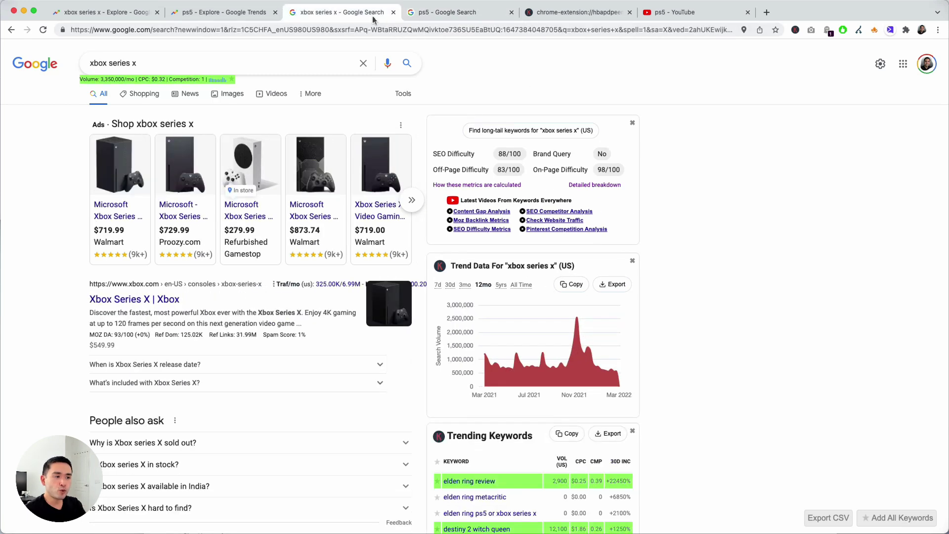
click(432, 19)
mouse_move(602, 322)
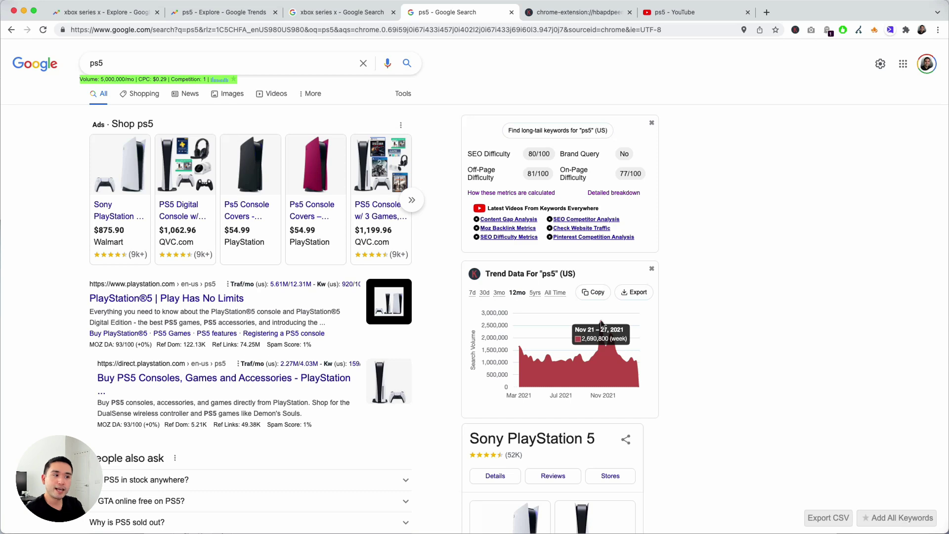
click(341, 14)
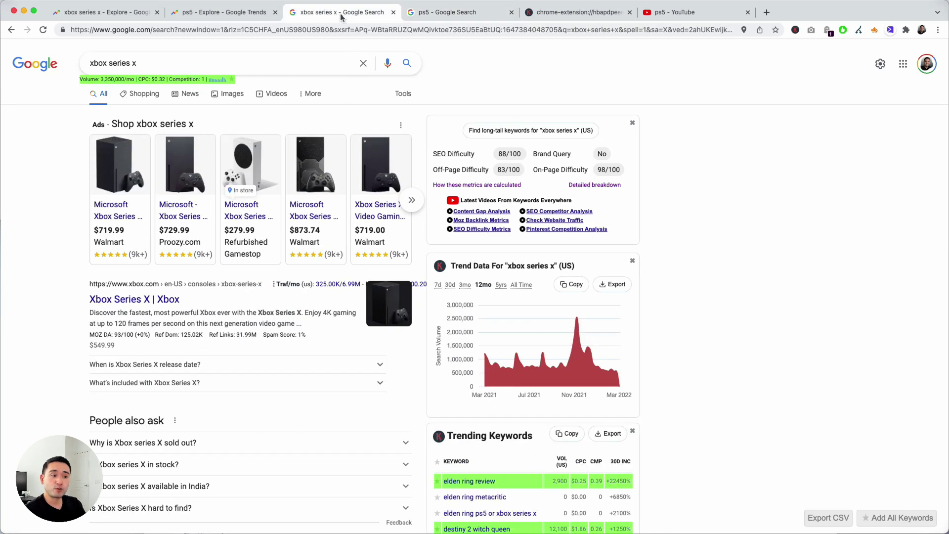
mouse_move(577, 321)
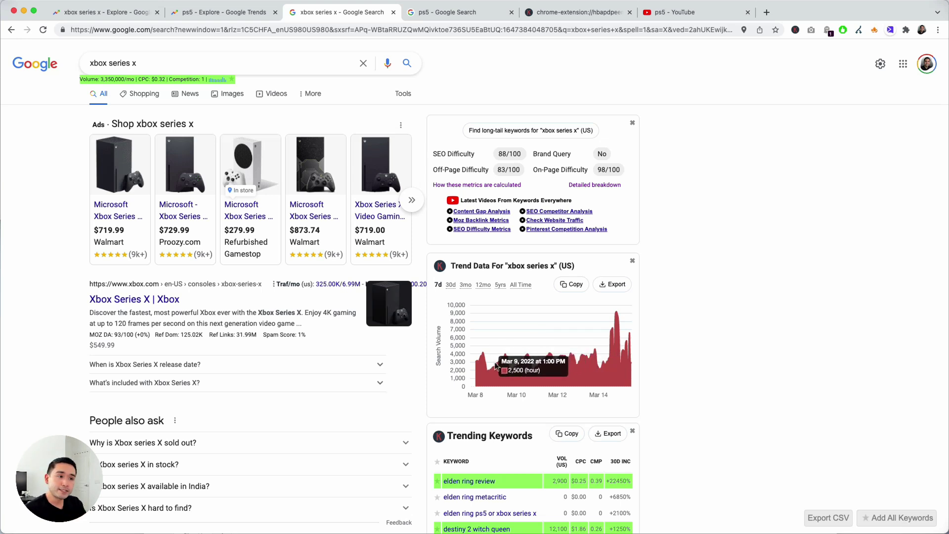
- Cycle the xbox series x trend through 30d, 3mo, 12mo, 5yrs and All Time, then copy the 12mo data
click(451, 285)
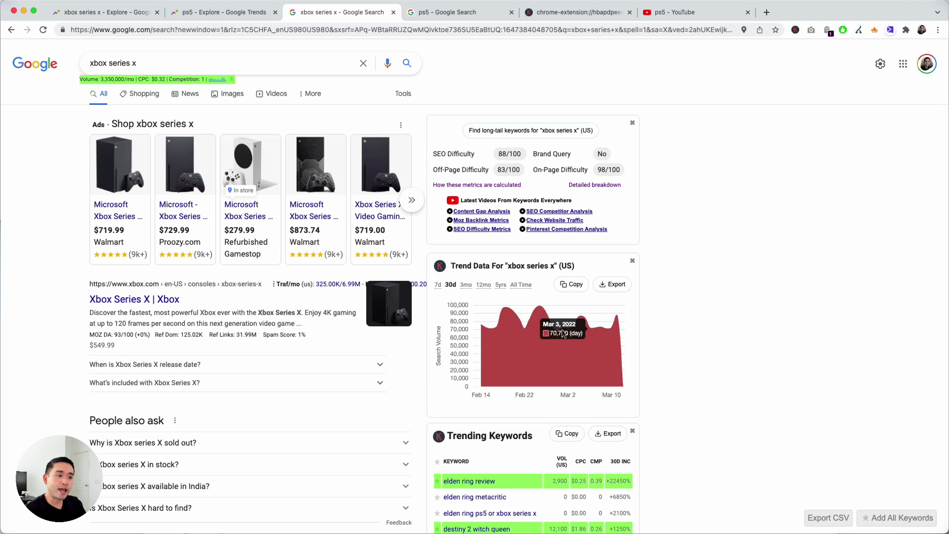
click(466, 286)
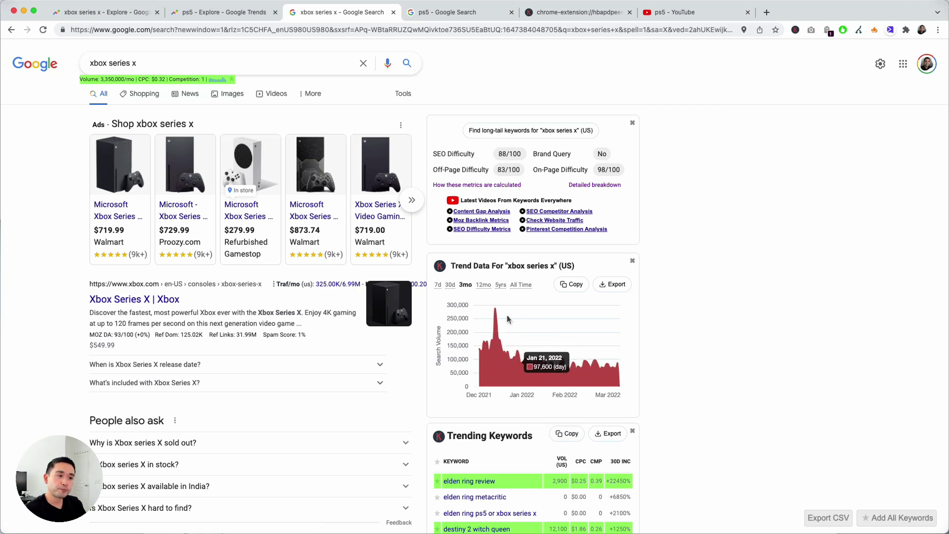
click(484, 287)
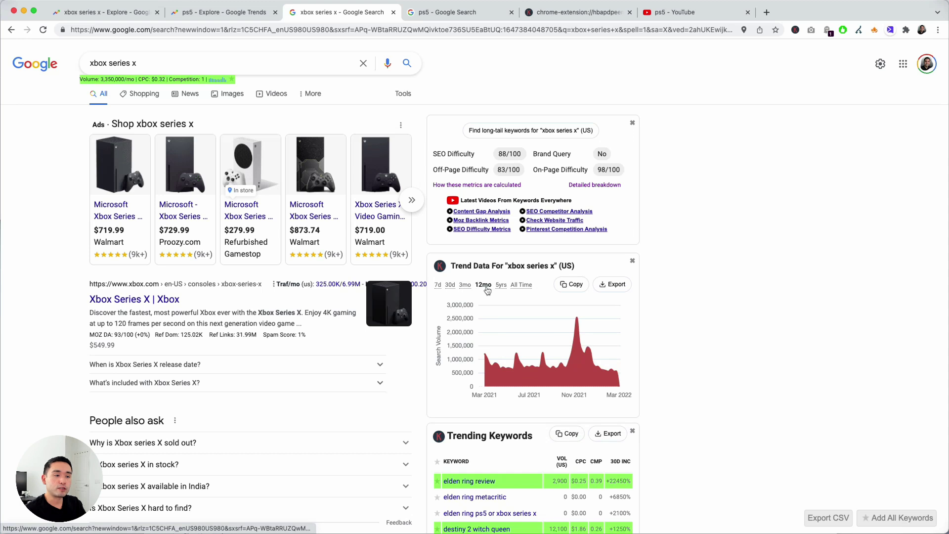
click(501, 286)
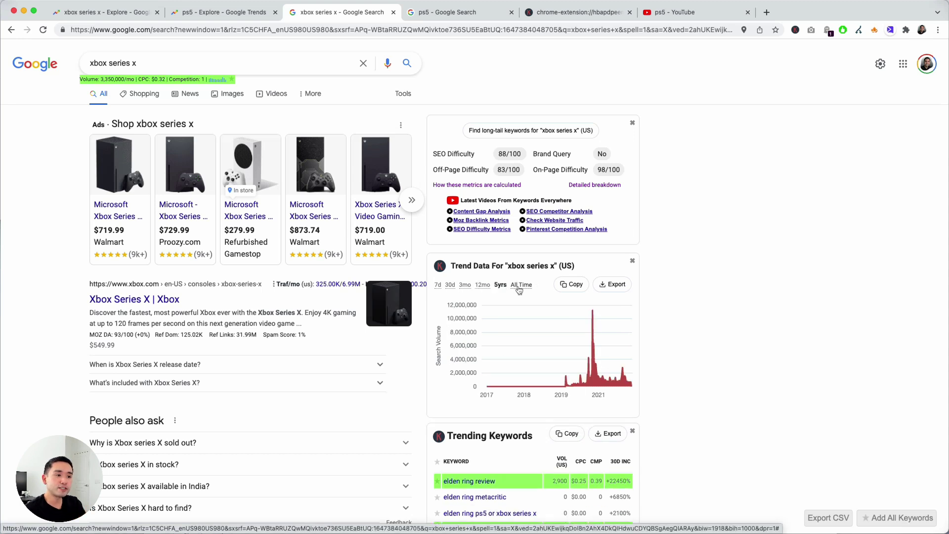
click(519, 287)
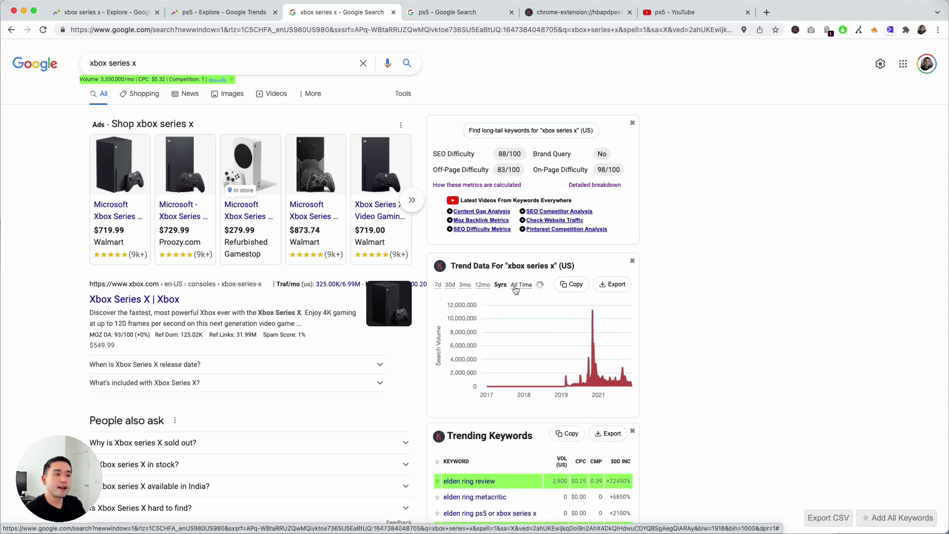
click(485, 288)
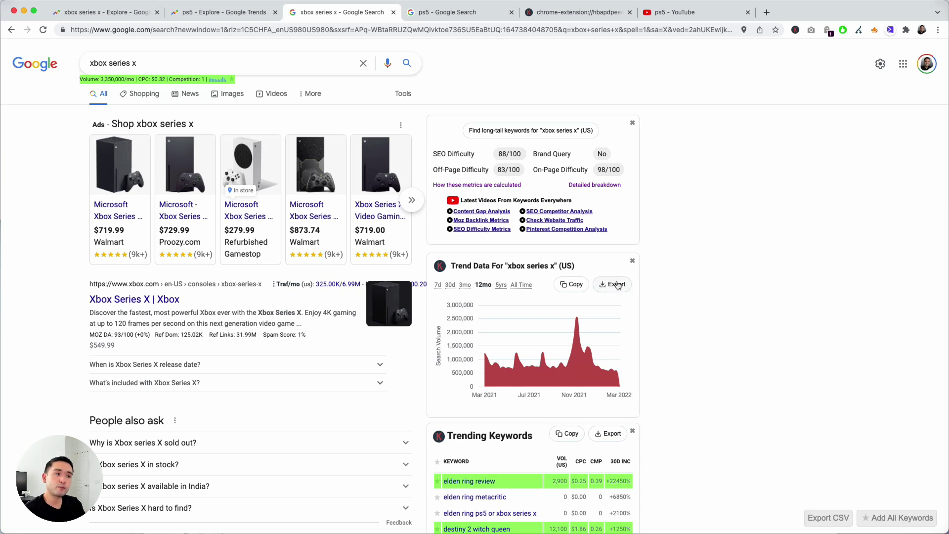
click(576, 286)
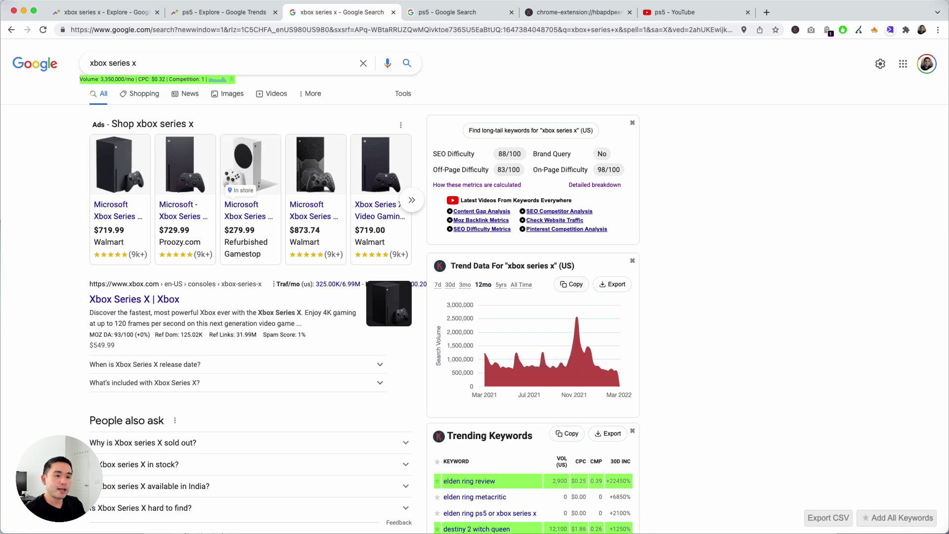
- Paste the weekly xbox series x dates and volumes into A1 of the blank Excel sheet
key(super+Tab)
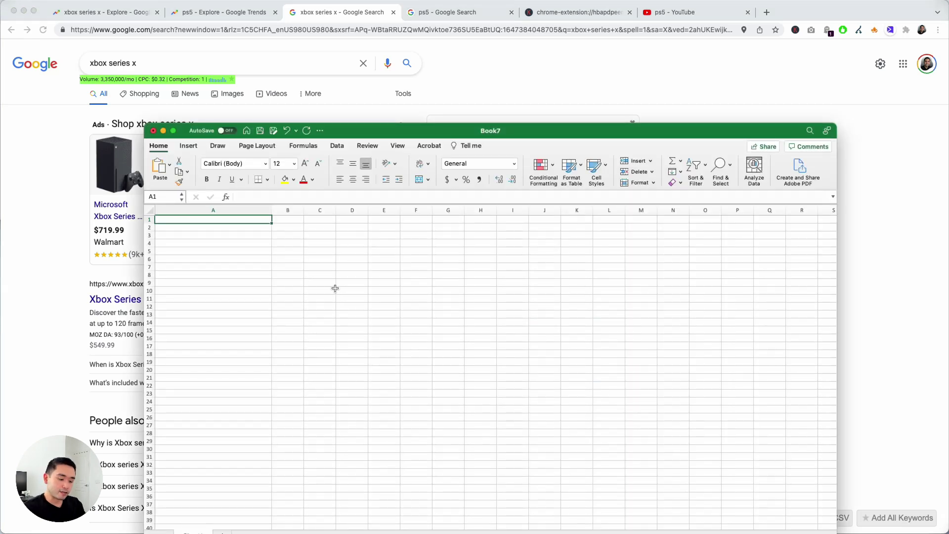
key(super+v)
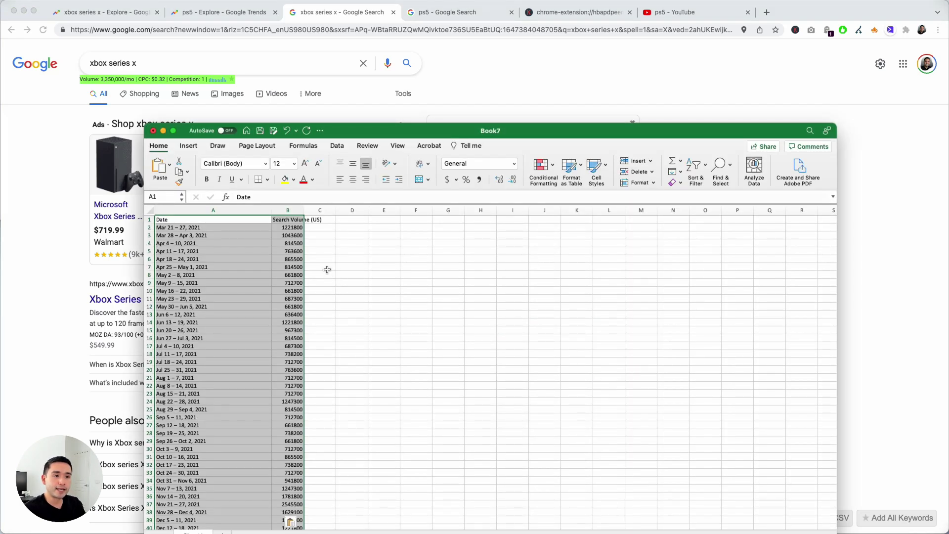
click(289, 236)
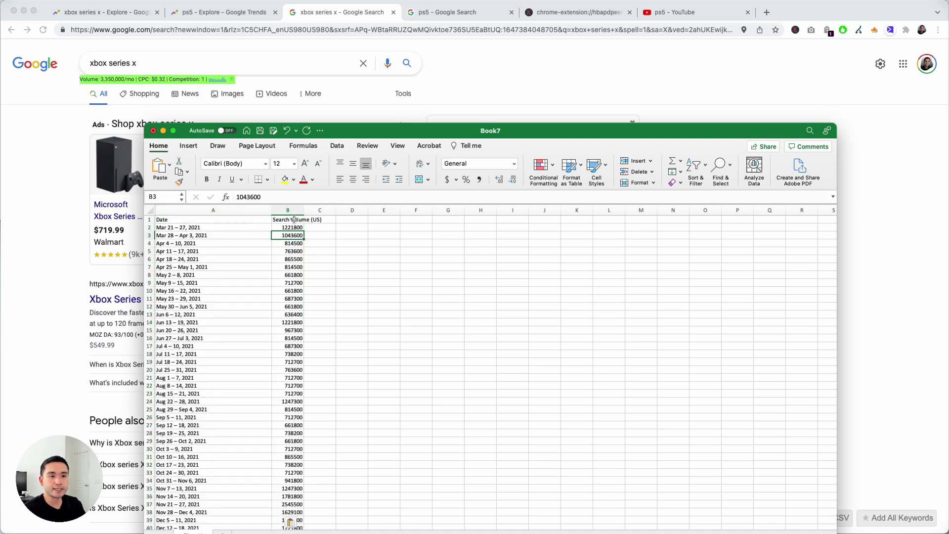
drag(295, 221, 291, 441)
drag(236, 226, 212, 474)
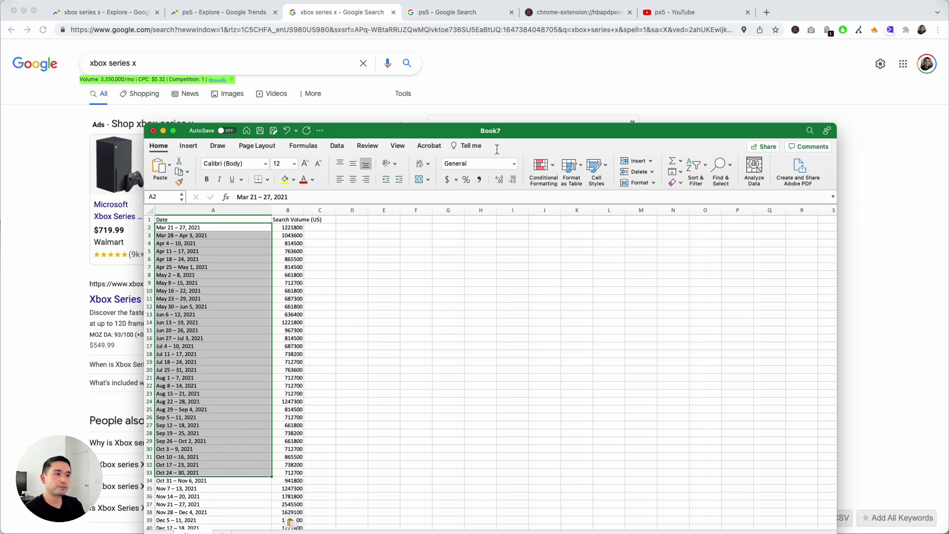
click(535, 100)
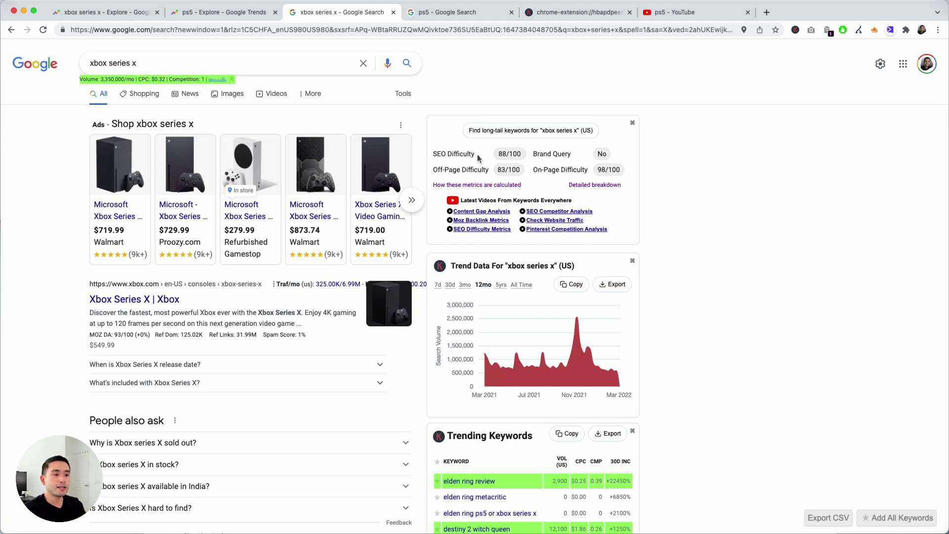
- Paste the Related Keywords list into Excel Book7, replacing the larger selection
scroll(563, 272, down, 12)
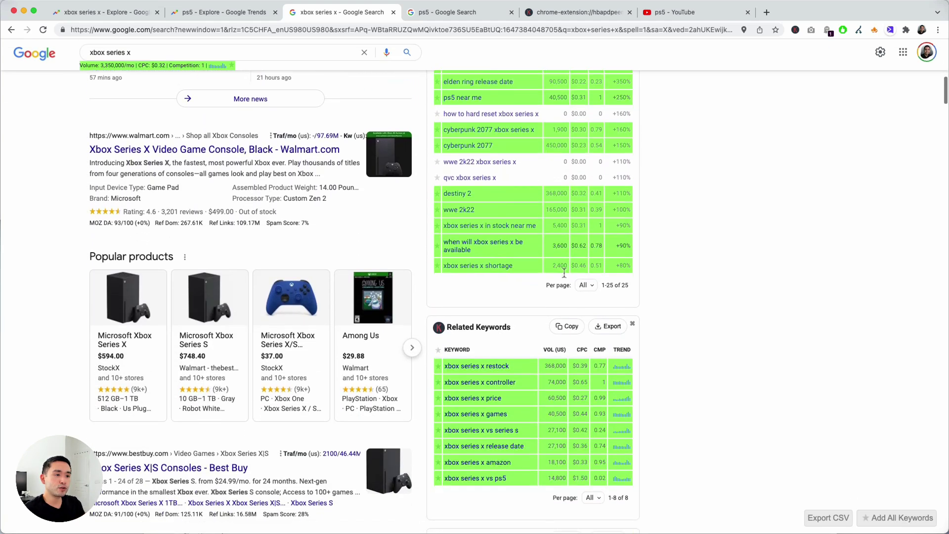
scroll(564, 272, down, 2)
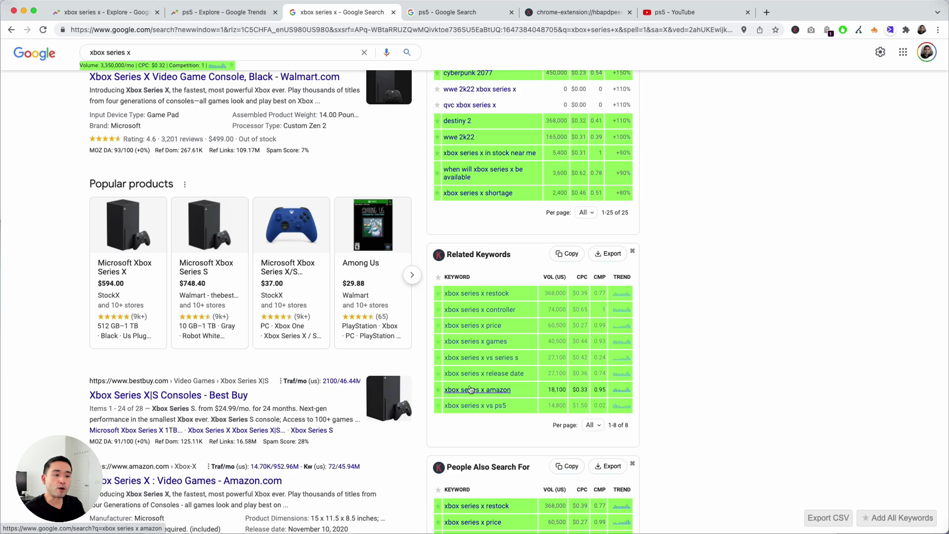
key(super+Tab)
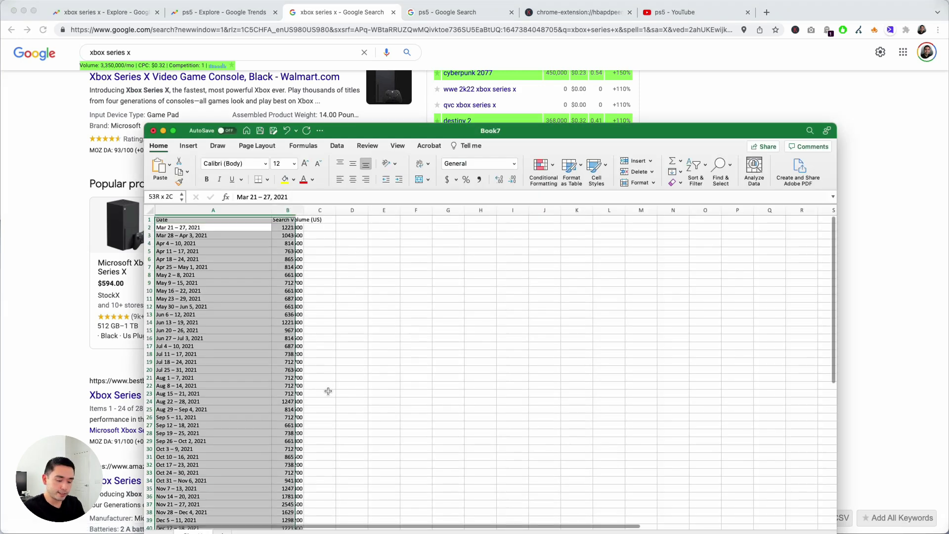
key(super+v)
click(651, 246)
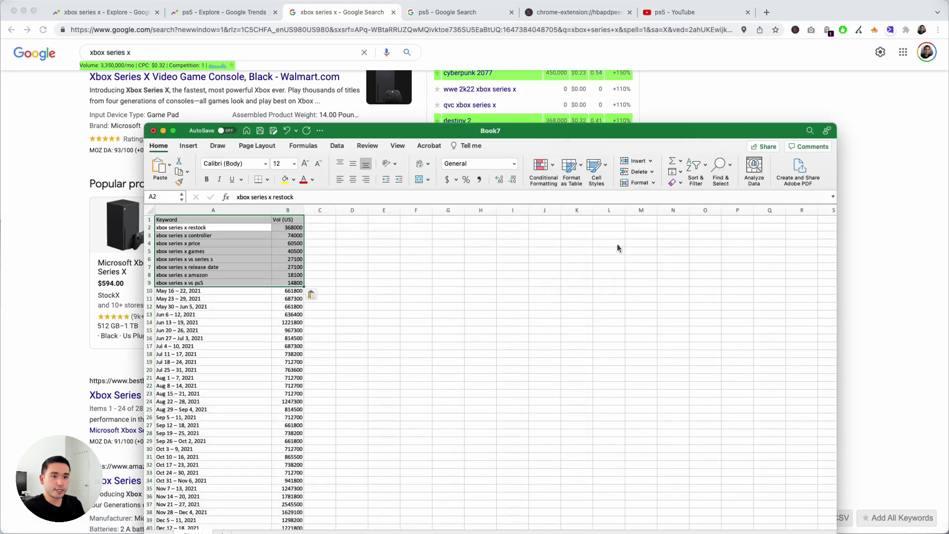
- Copy the eight keyword names in A2:A9
drag(222, 228, 224, 285)
key(super+c)
click(572, 14)
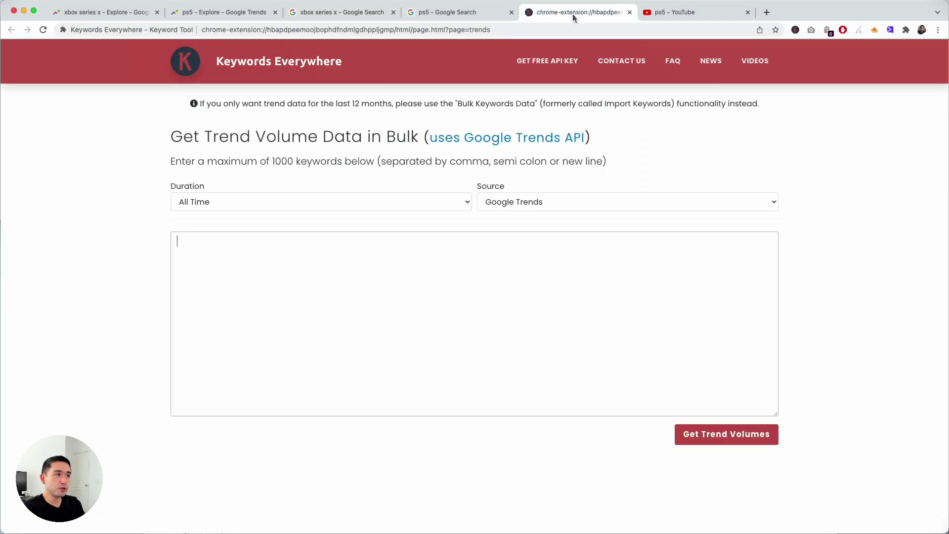
- Paste the eight keywords into the bulk trend volume tool's keyword box
click(794, 31)
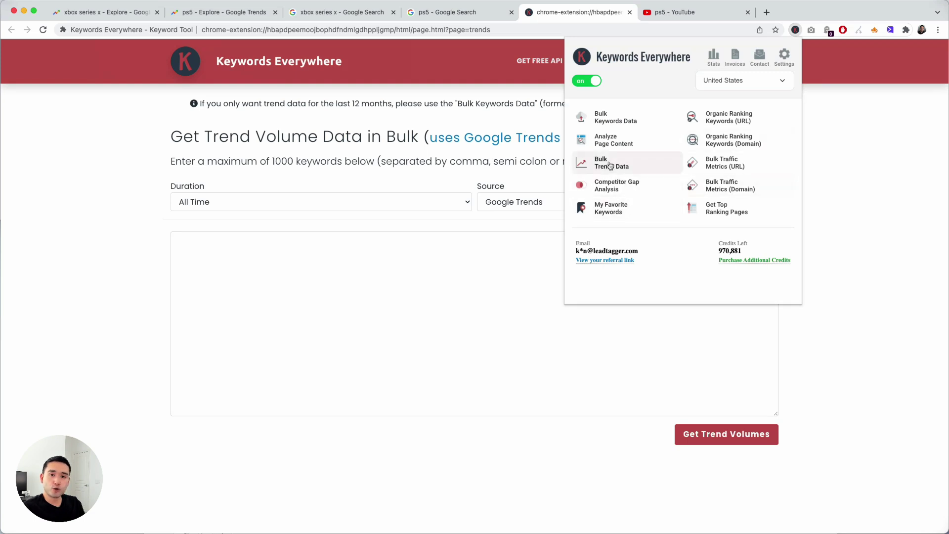
click(492, 163)
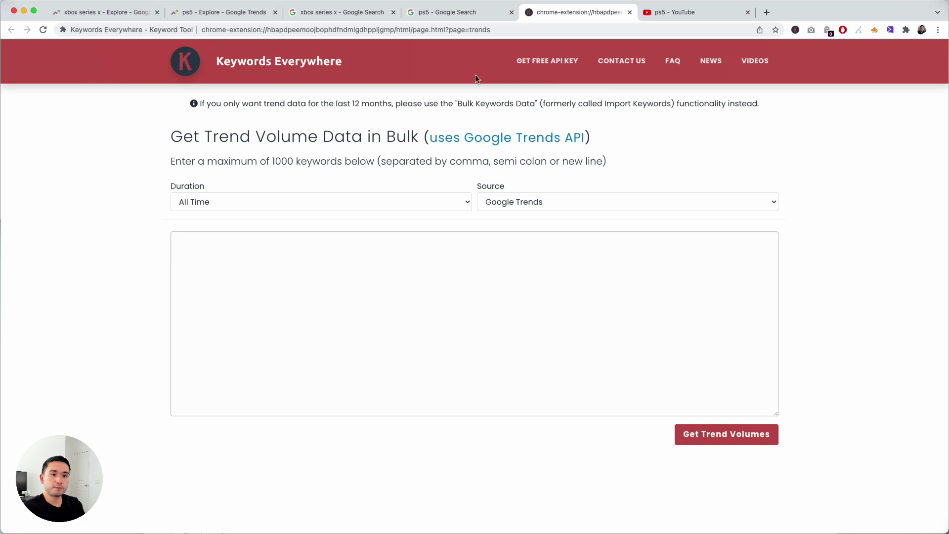
key(super+v)
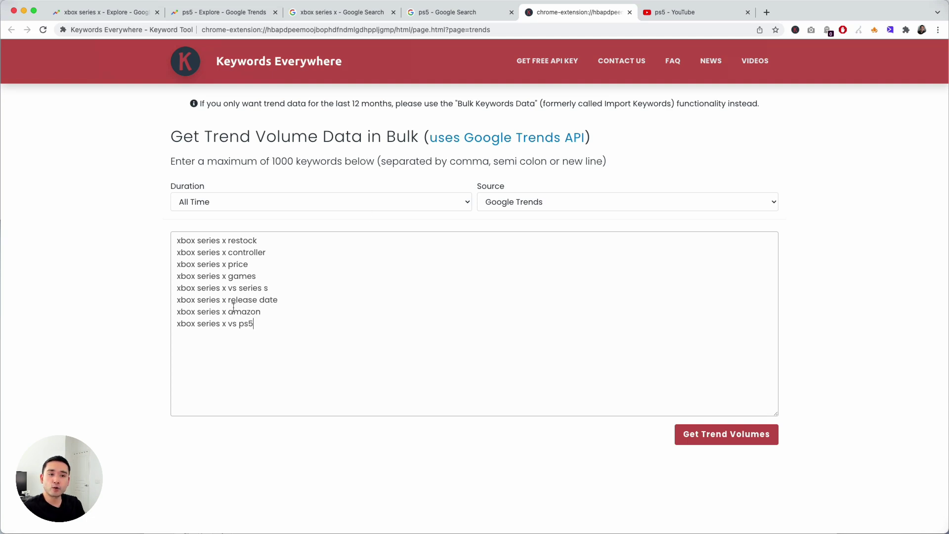
- Keep All Time duration and Google Trends source, then fetch the trend volumes
drag(253, 324, 182, 247)
click(197, 247)
click(200, 202)
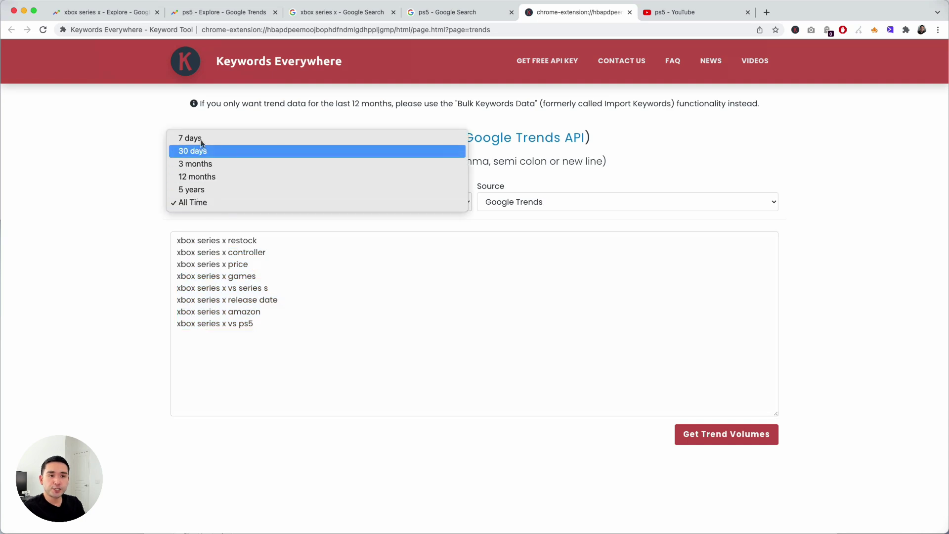
click(522, 201)
click(507, 197)
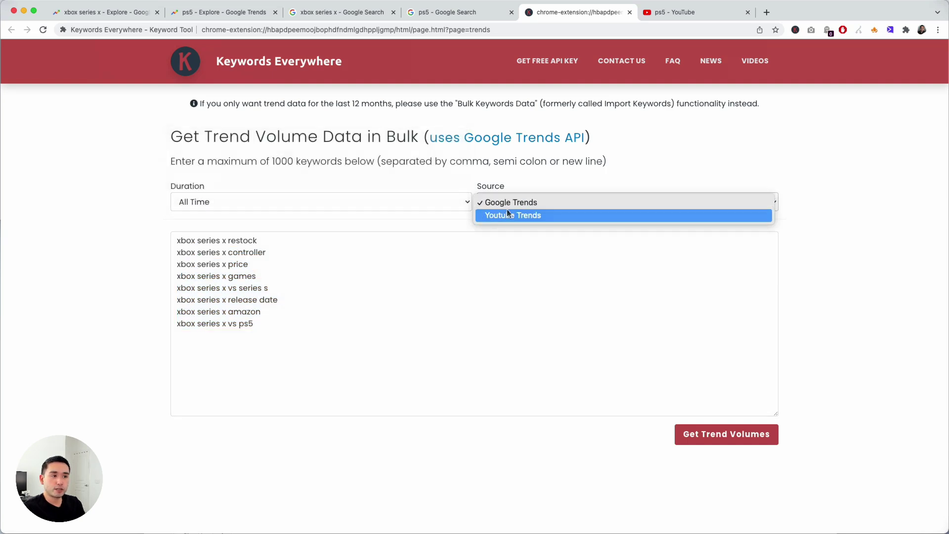
click(761, 256)
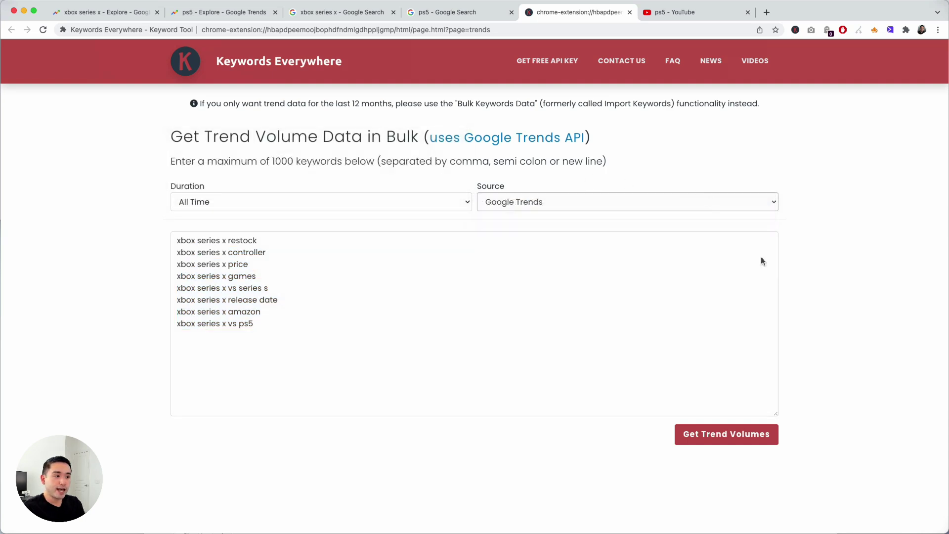
click(726, 435)
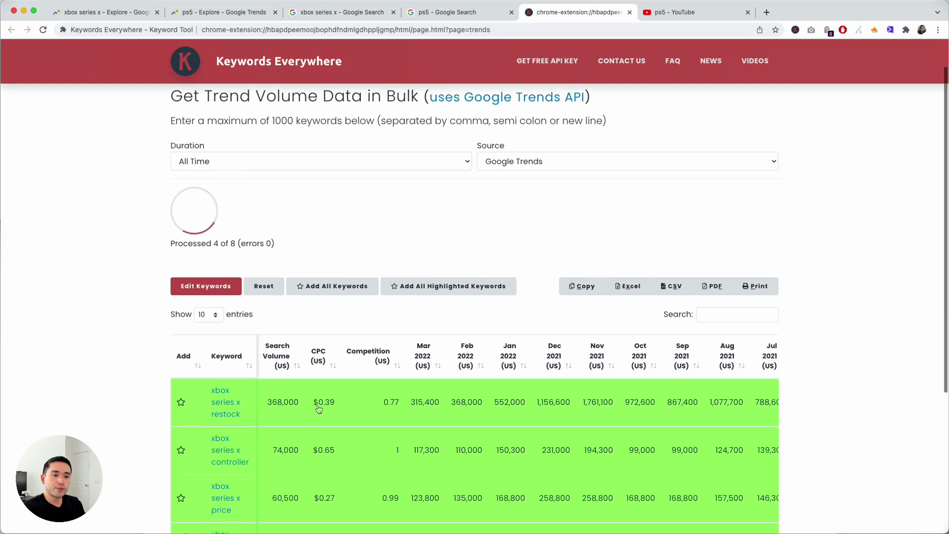
- Scroll through the finished 8-keyword monthly volume table and back to the top
scroll(318, 404, down, 2)
scroll(134, 391, down, 5)
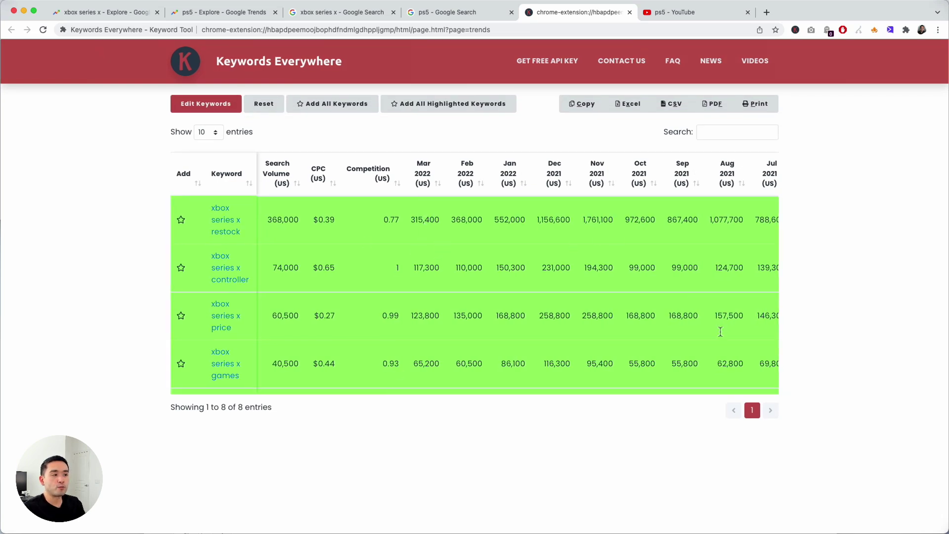
scroll(633, 320, up, 2)
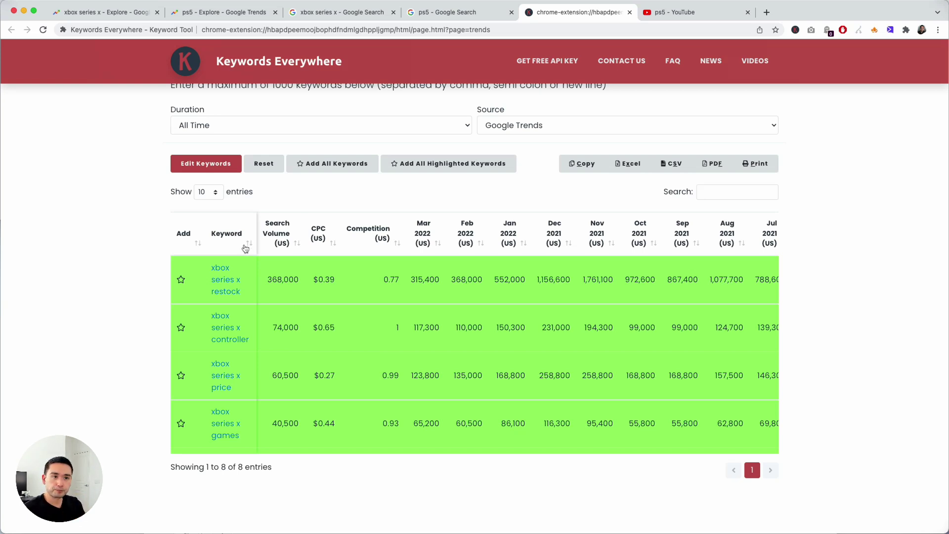
scroll(295, 214, up, 3)
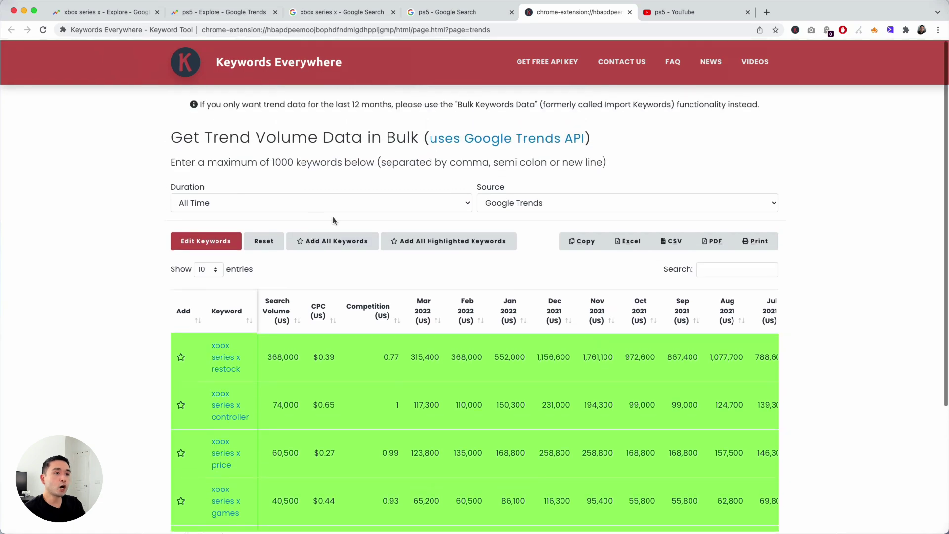
click(426, 12)
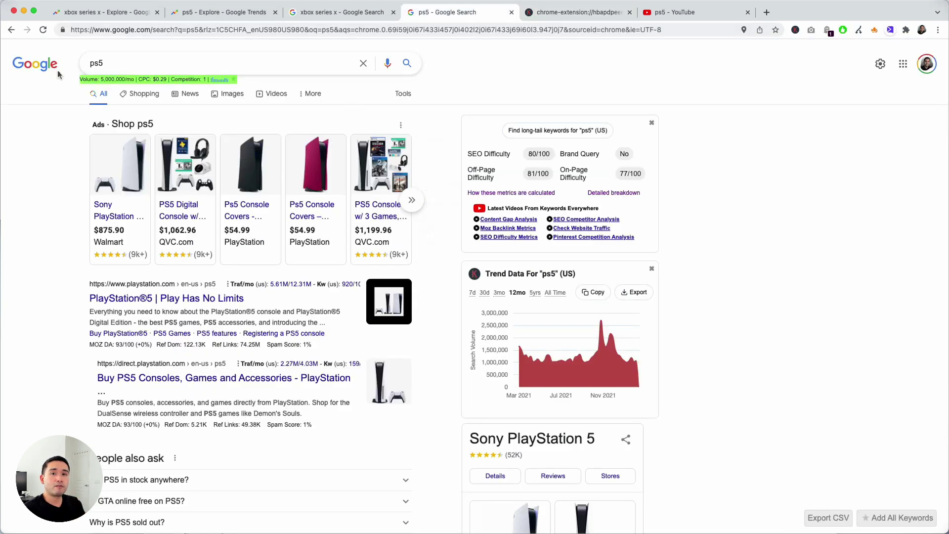
- View the ps5 YouTube results and their Youtube Trend Data panel
click(687, 13)
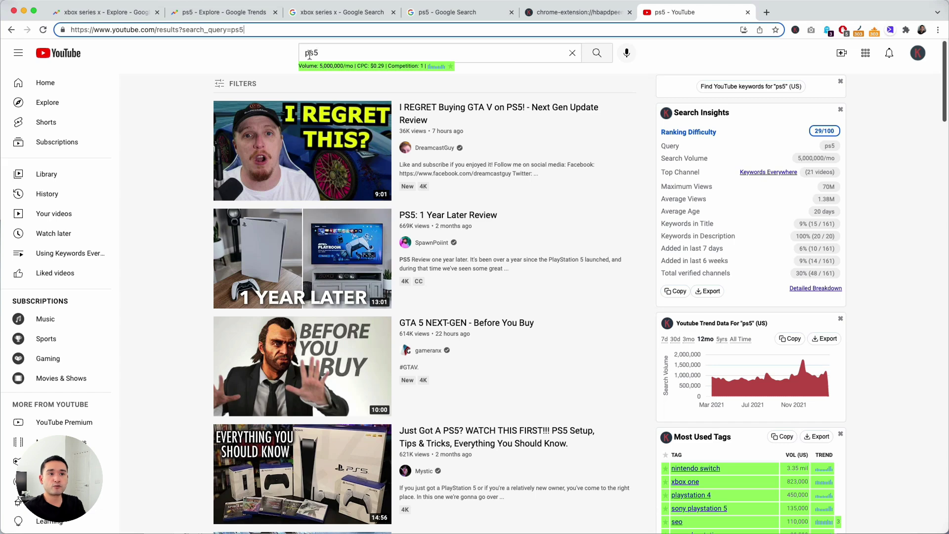
scroll(690, 258, down, 3)
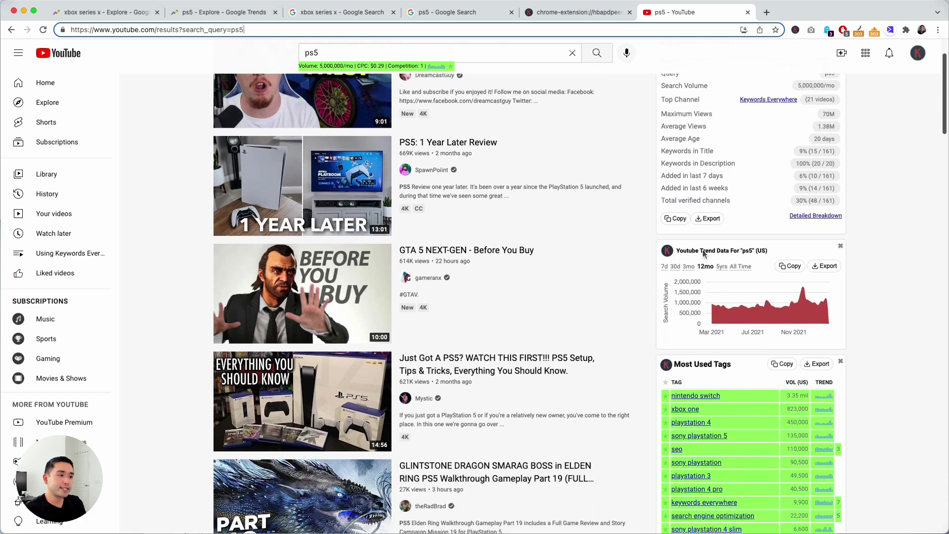
drag(677, 250, 729, 253)
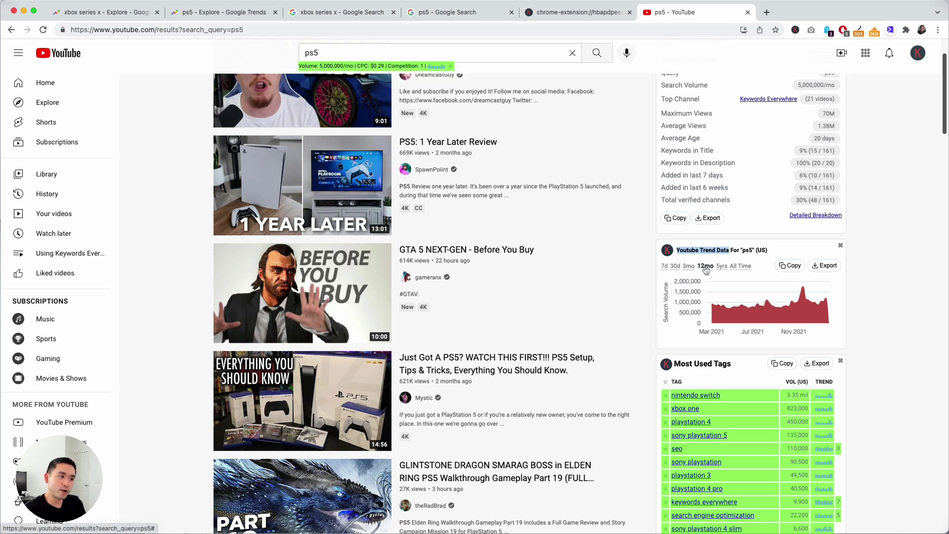
click(764, 251)
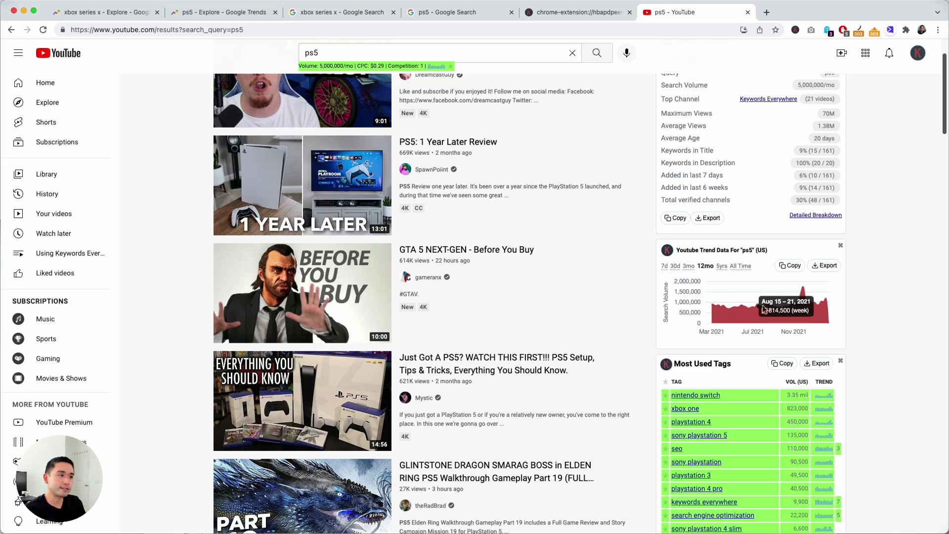
scroll(801, 303, up, 3)
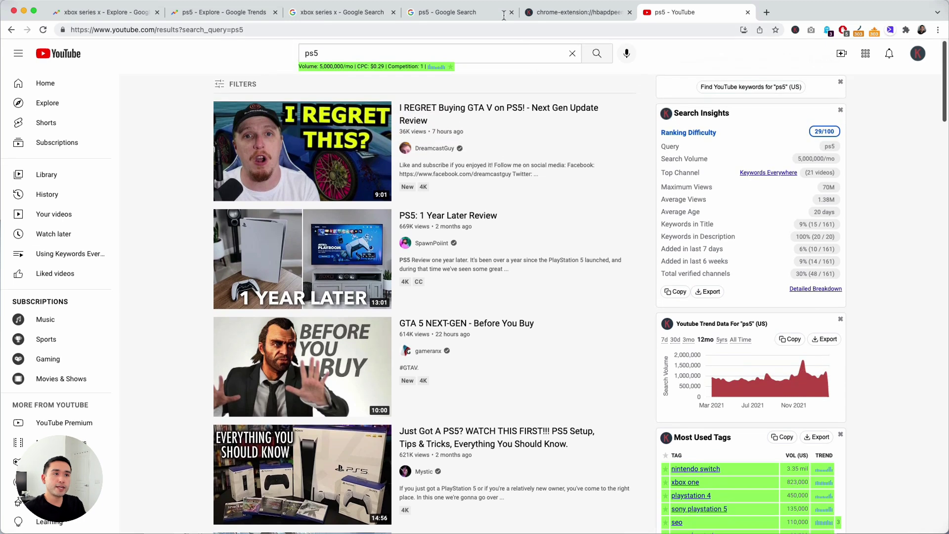
click(357, 13)
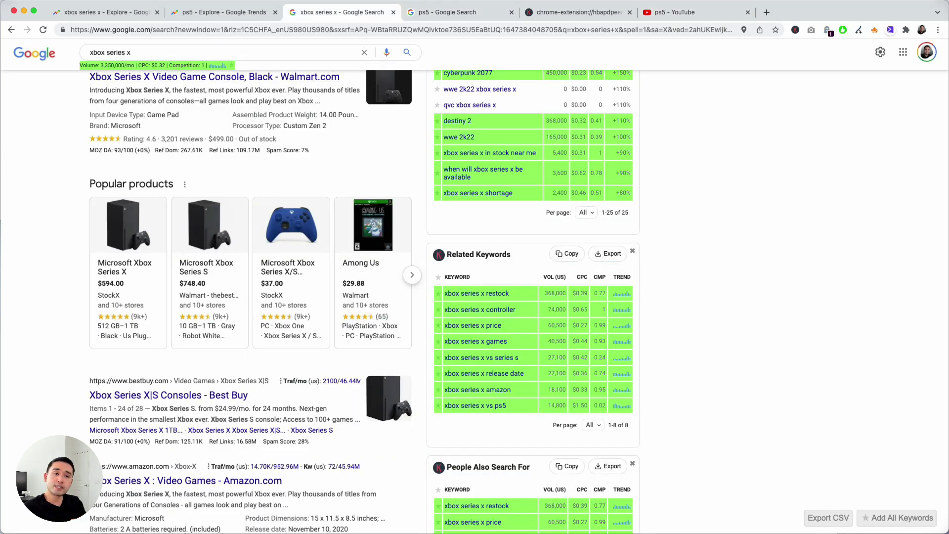
- Review the xbox series x Trend Data chart, then bring up the ps5 Google Trends Explore page
scroll(388, 168, up, 4)
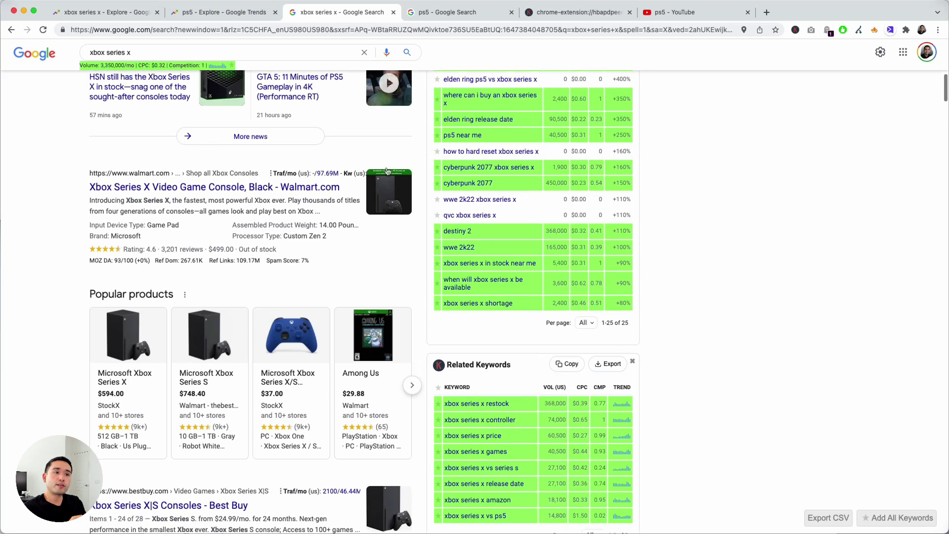
scroll(410, 157, up, 4)
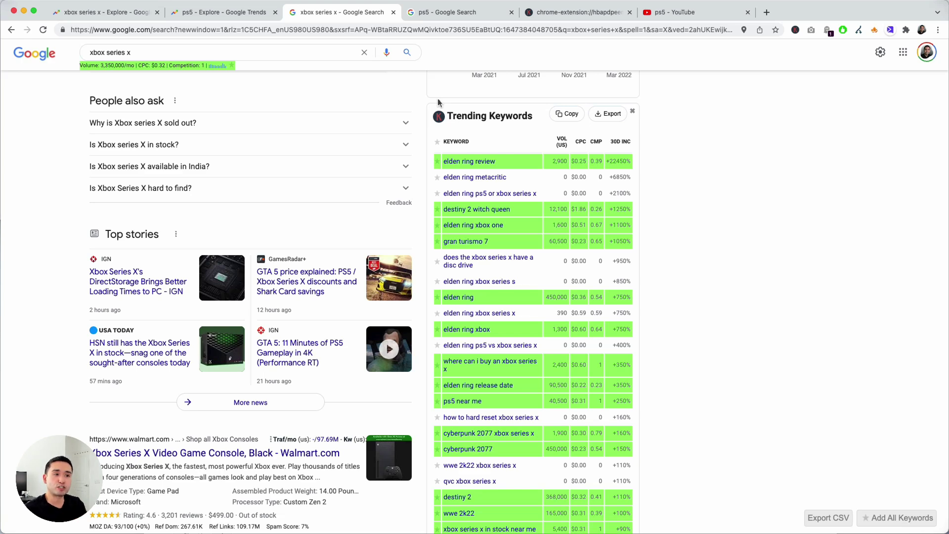
scroll(438, 102, up, 4)
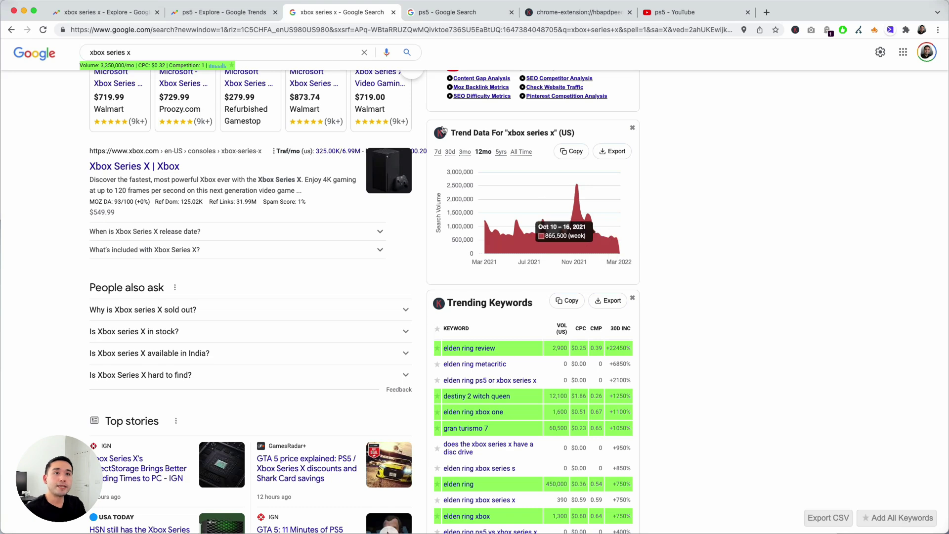
click(200, 14)
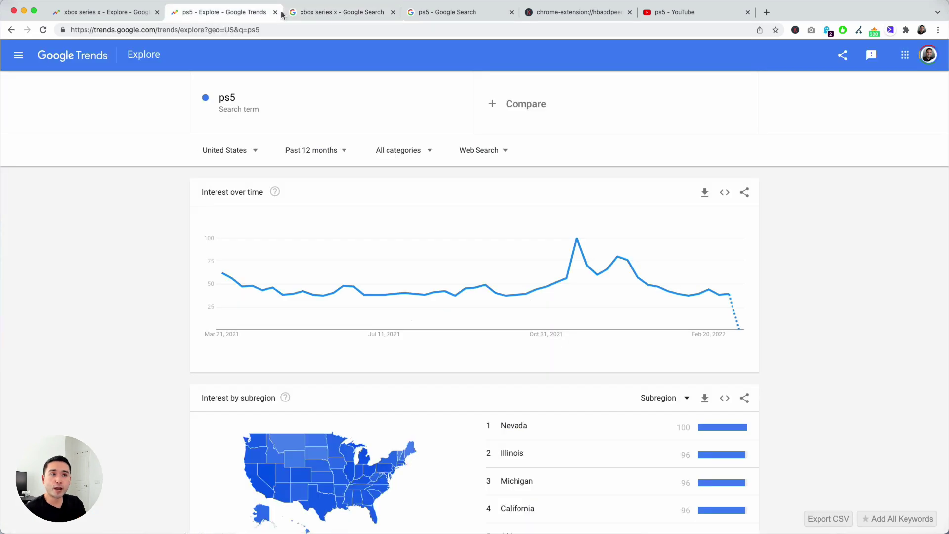
- Switch back to the xbox series x Google results with the 12-month trend chart peaking near November 2021
click(324, 11)
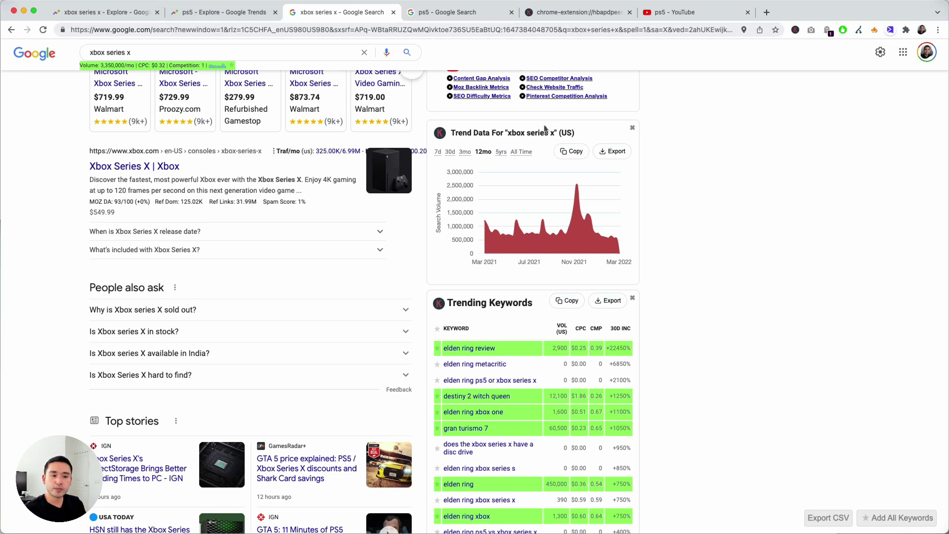
scroll(474, 247, down, 4)
scroll(473, 250, up, 4)
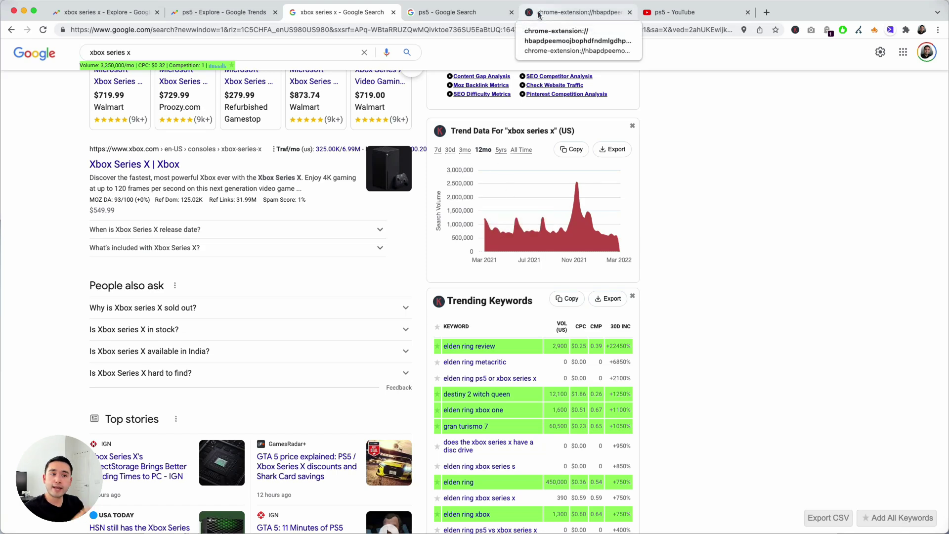
click(539, 13)
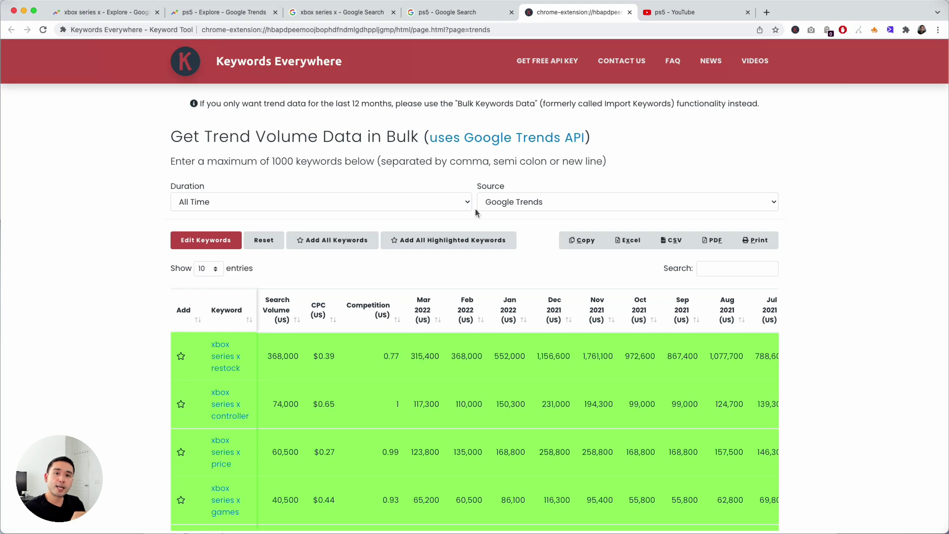